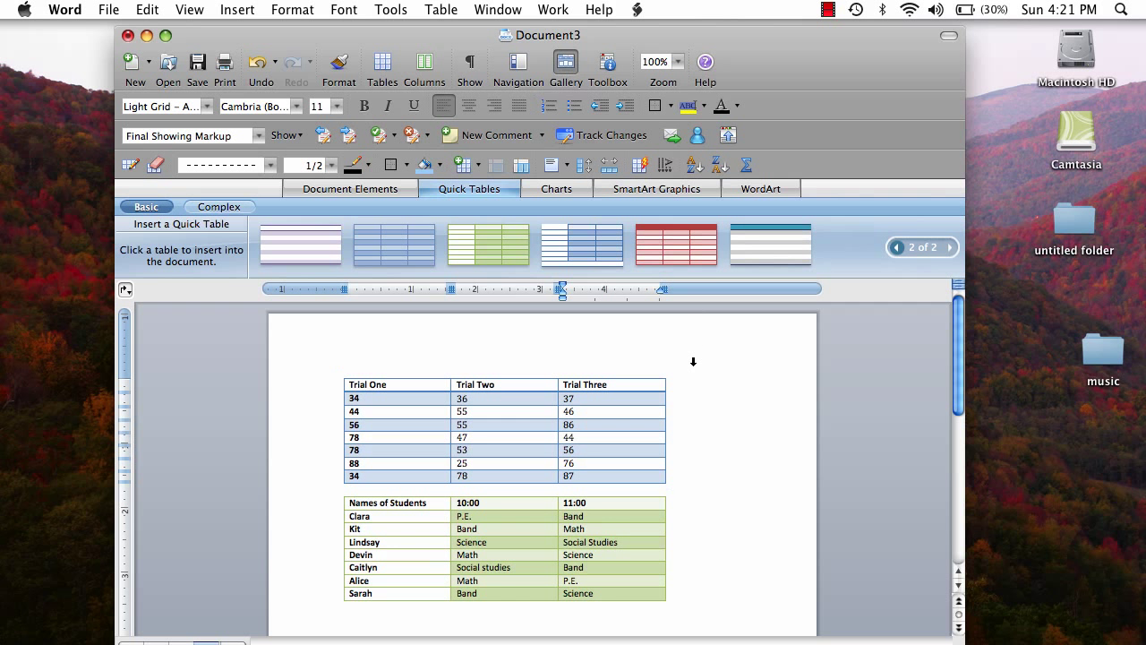
scroll(693, 361, "down", 5)
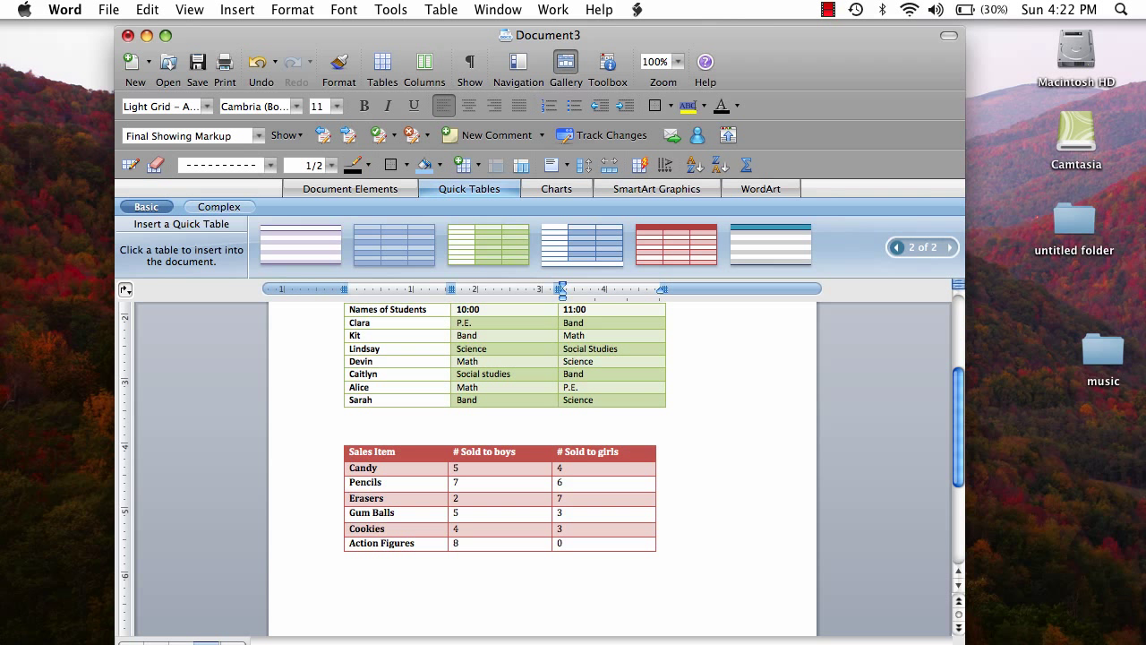
scroll(541, 456, "up", 5)
left_click(828, 9)
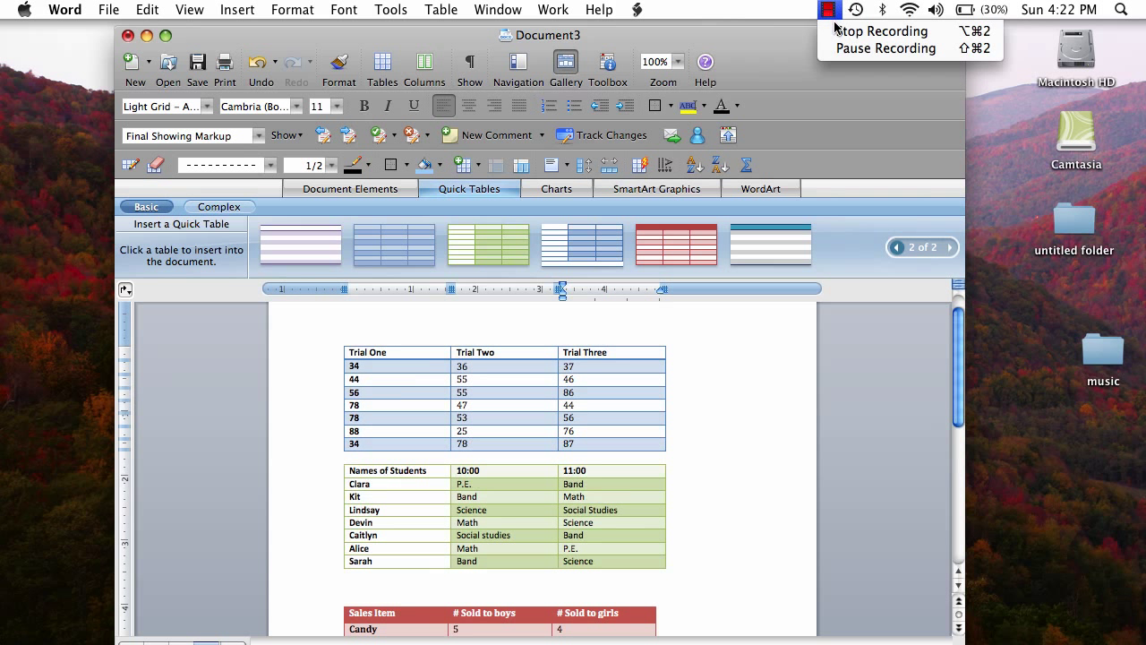
left_click(882, 49)
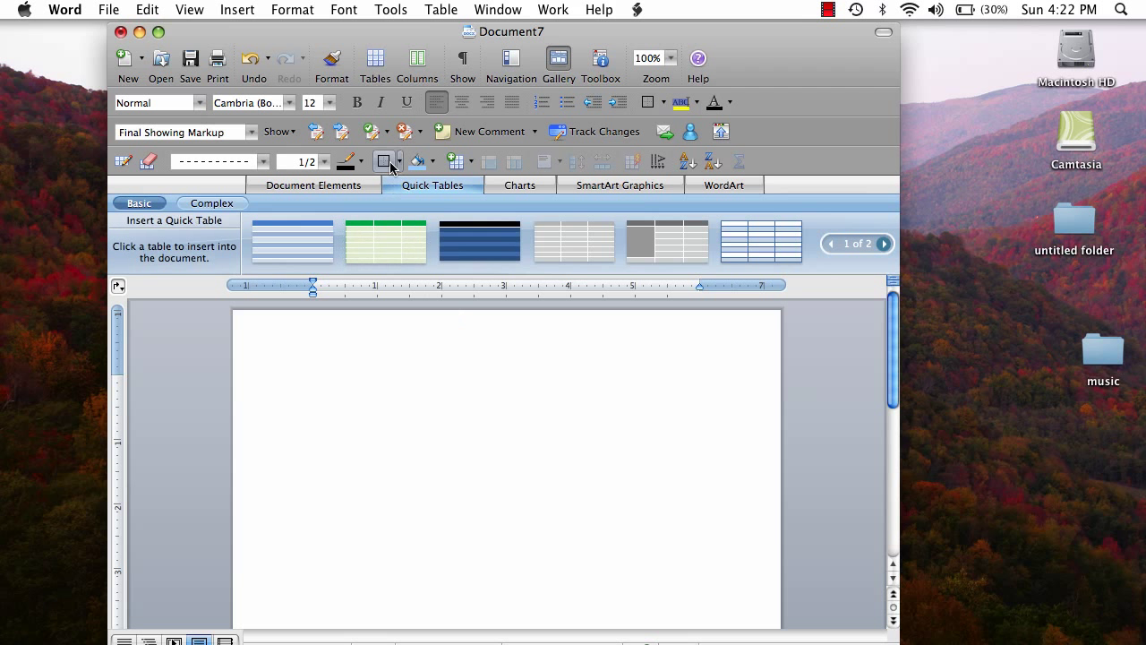
Insert an empty table with four rows and eight columns into the blank document
left_click(377, 68)
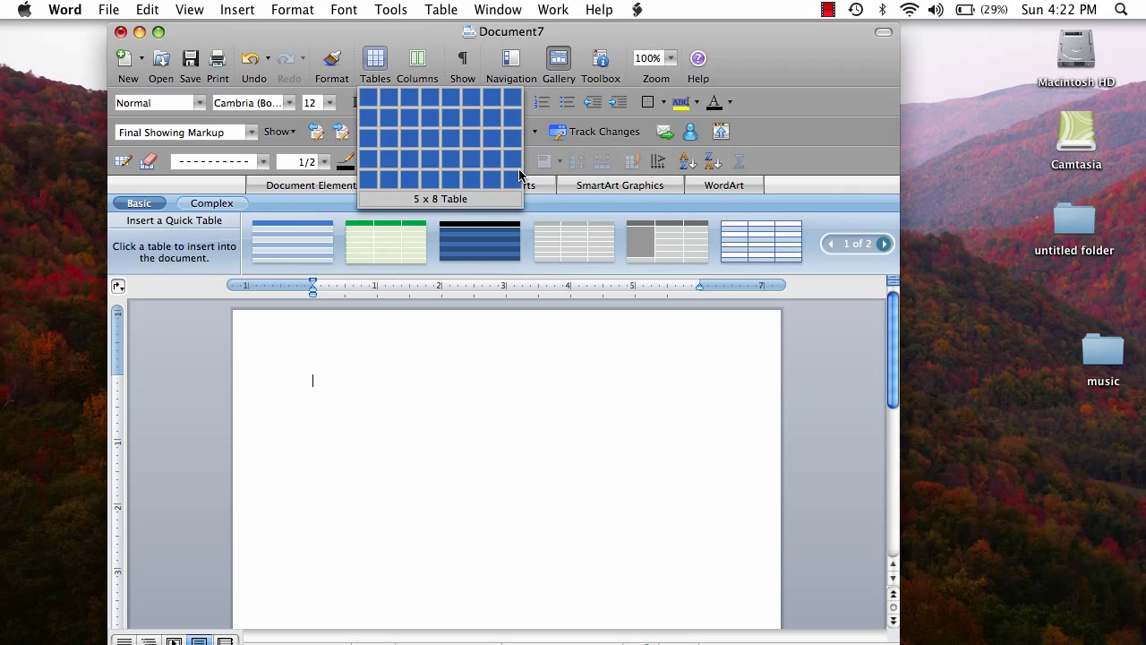
left_click(515, 164)
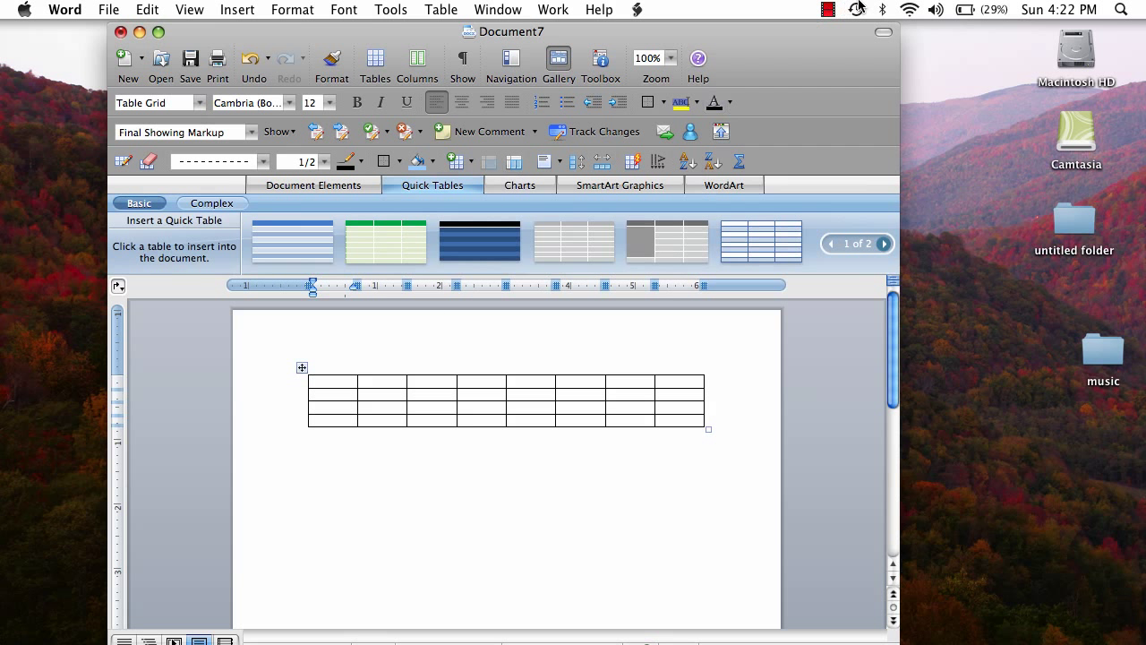
left_click(825, 10)
left_click(823, 47)
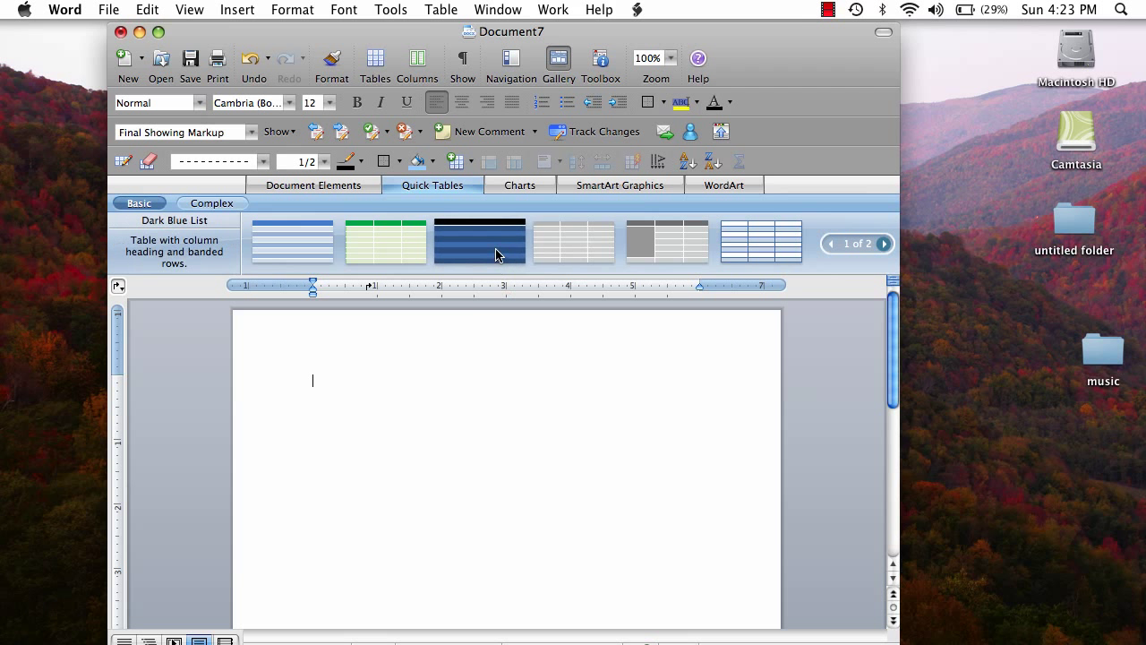
Draw a table about 2.7 inches wide and 1.5 inches high, dividing it with a horizontal and a vertical line
left_click(439, 11)
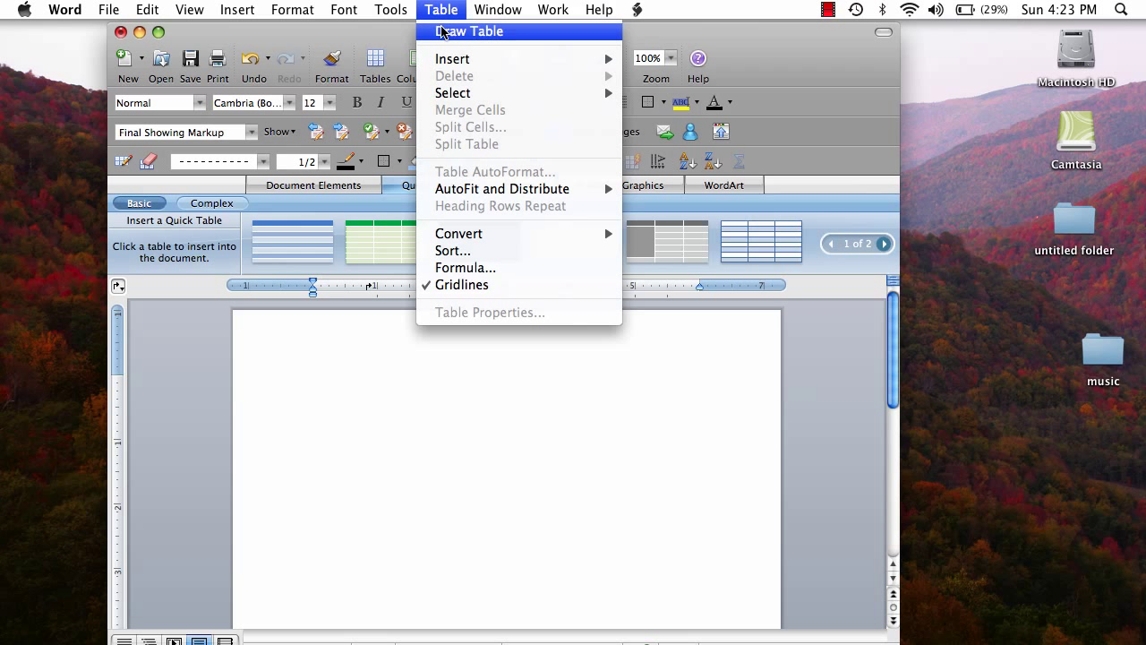
left_click(441, 33)
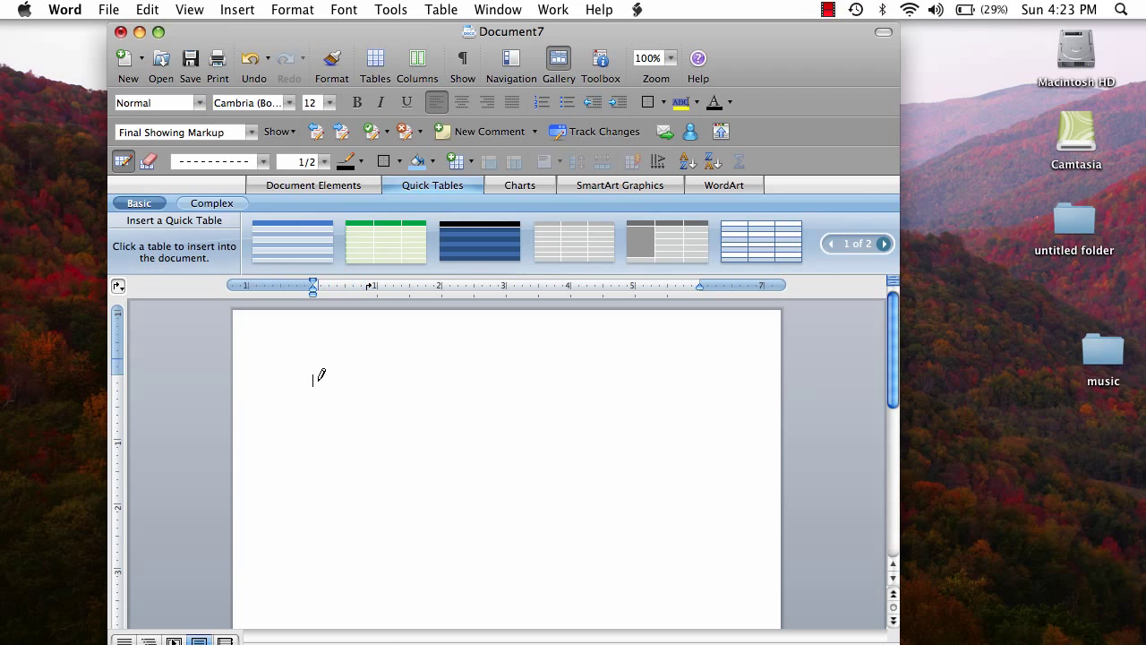
mouse_move(314, 375)
left_mouse_down()
mouse_move(419, 438)
mouse_move(491, 438)
mouse_move(490, 471)
left_mouse_up()
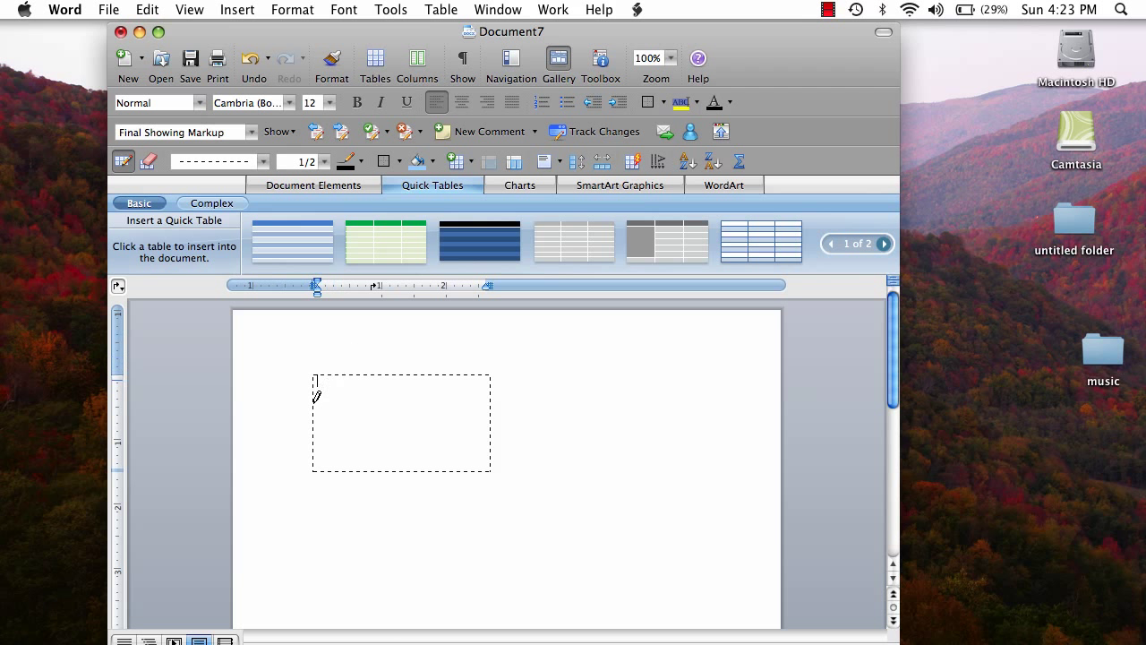
left_click_drag(314, 392, 453, 407)
left_click_drag(352, 375, 348, 440)
left_click(828, 11)
left_click(828, 48)
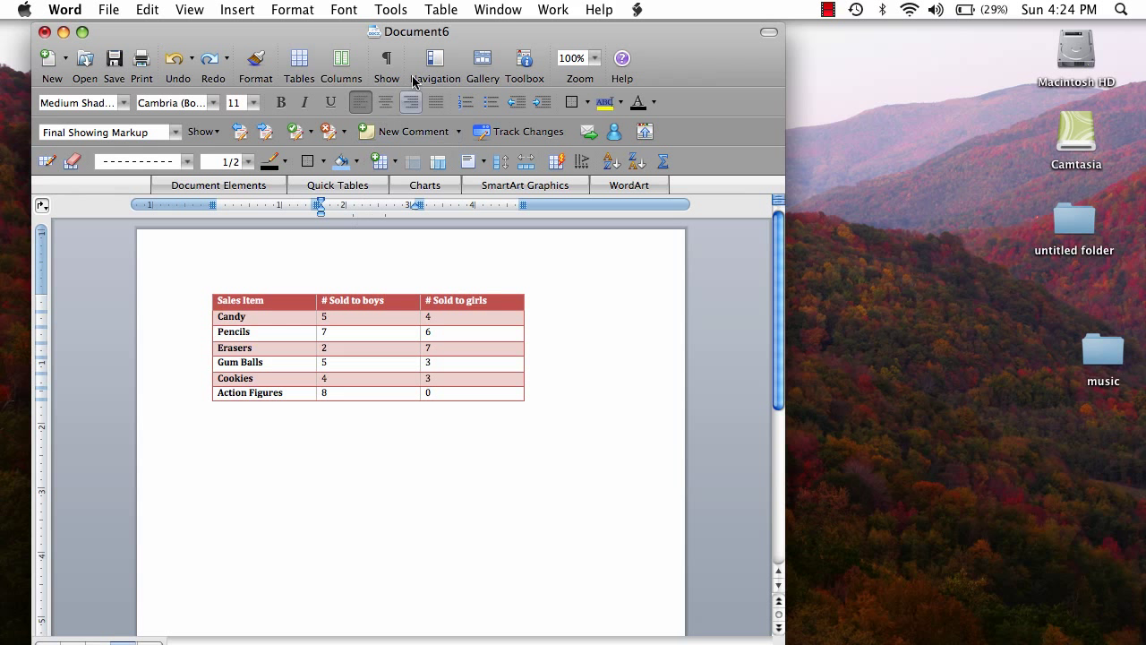
Insert a new column to the left of the "# Sold to boys" column
left_click(443, 10)
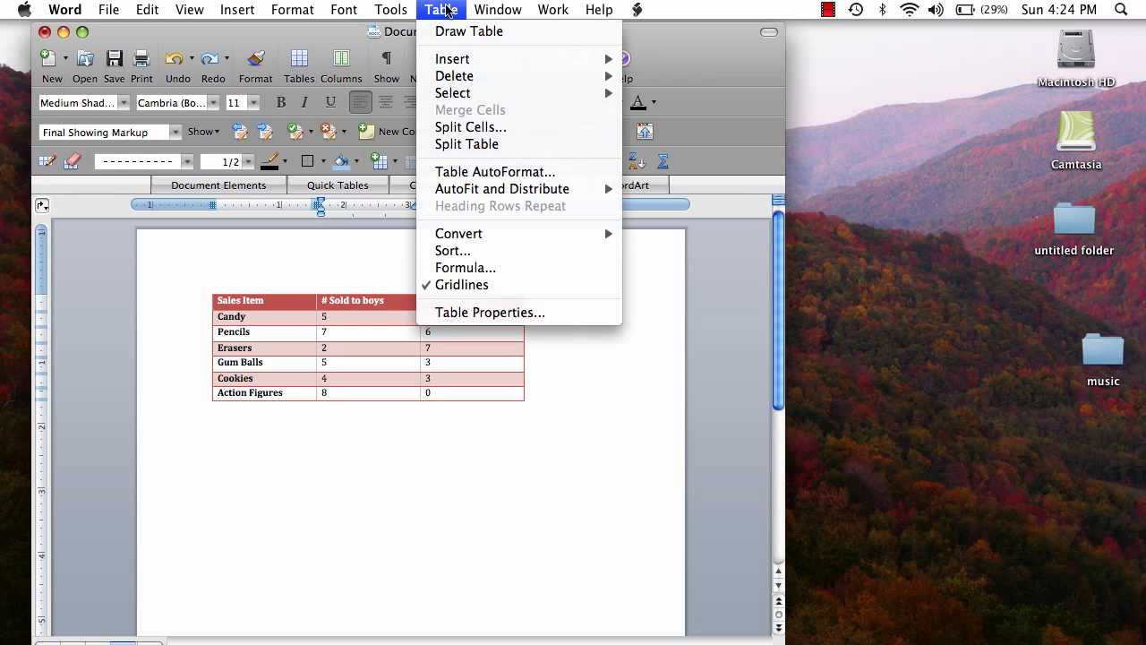
mouse_move(451, 60)
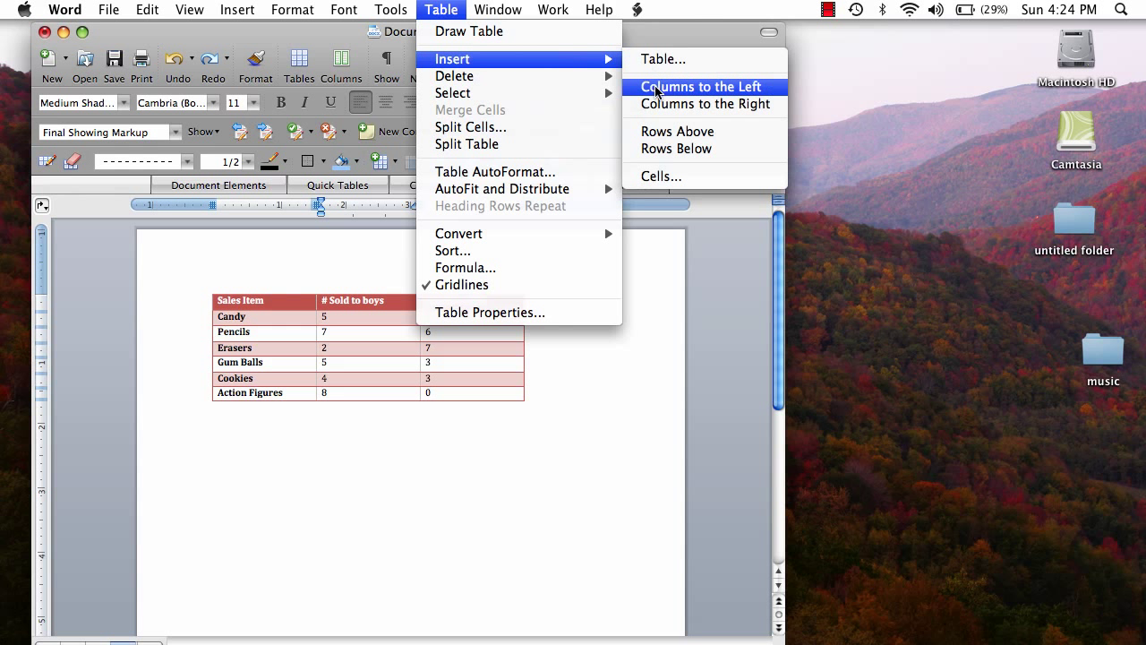
left_click(655, 87)
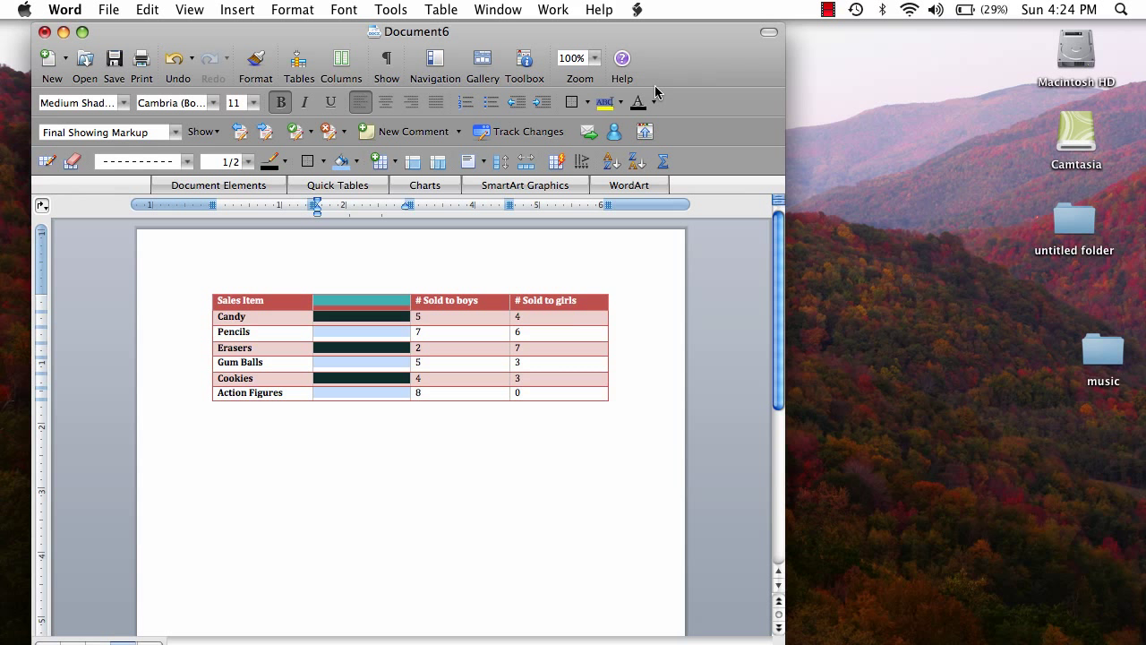
Insert seven blank rows above the Sales Item header row, based on the selected empty column
left_click(448, 11)
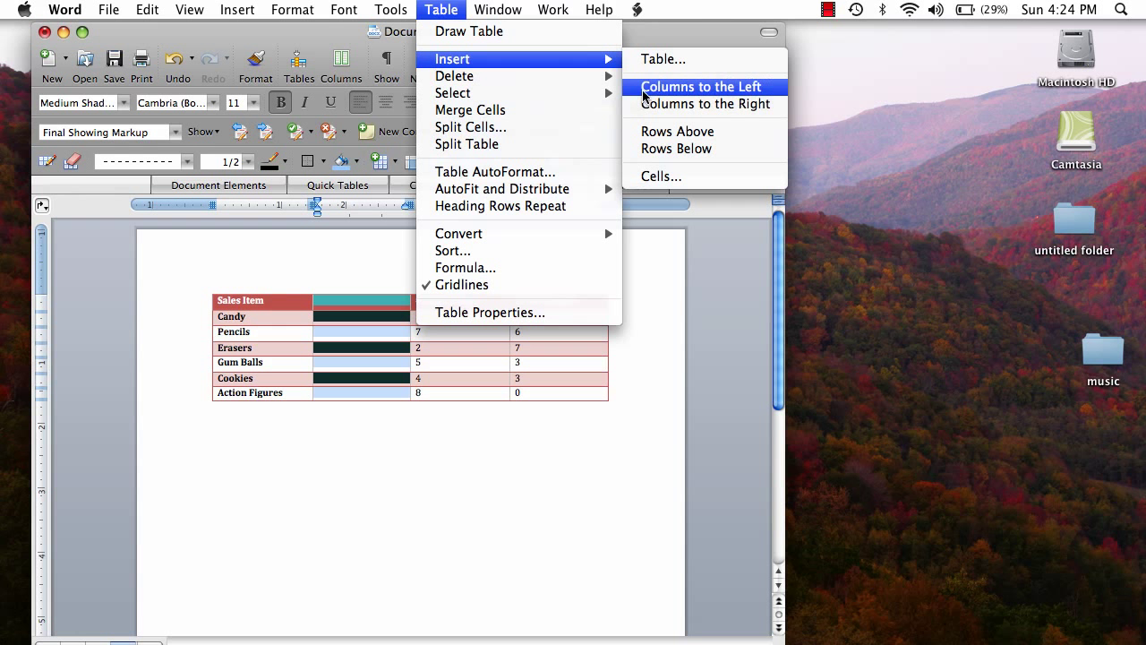
left_click(647, 132)
left_click(626, 289)
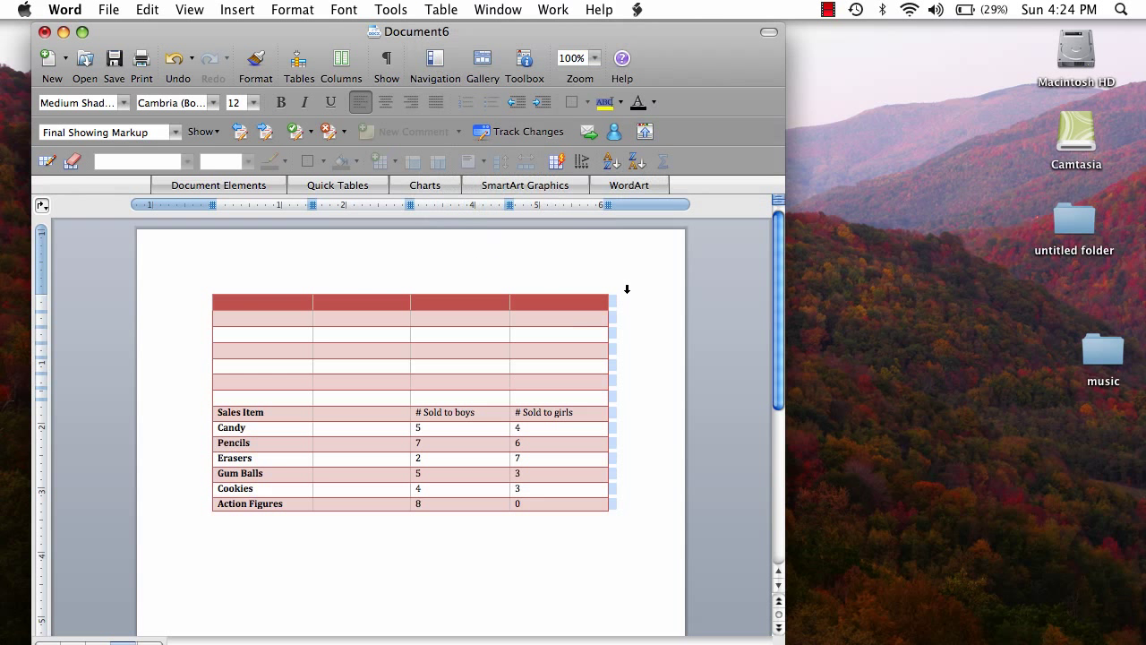
left_click(825, 12)
left_click(836, 49)
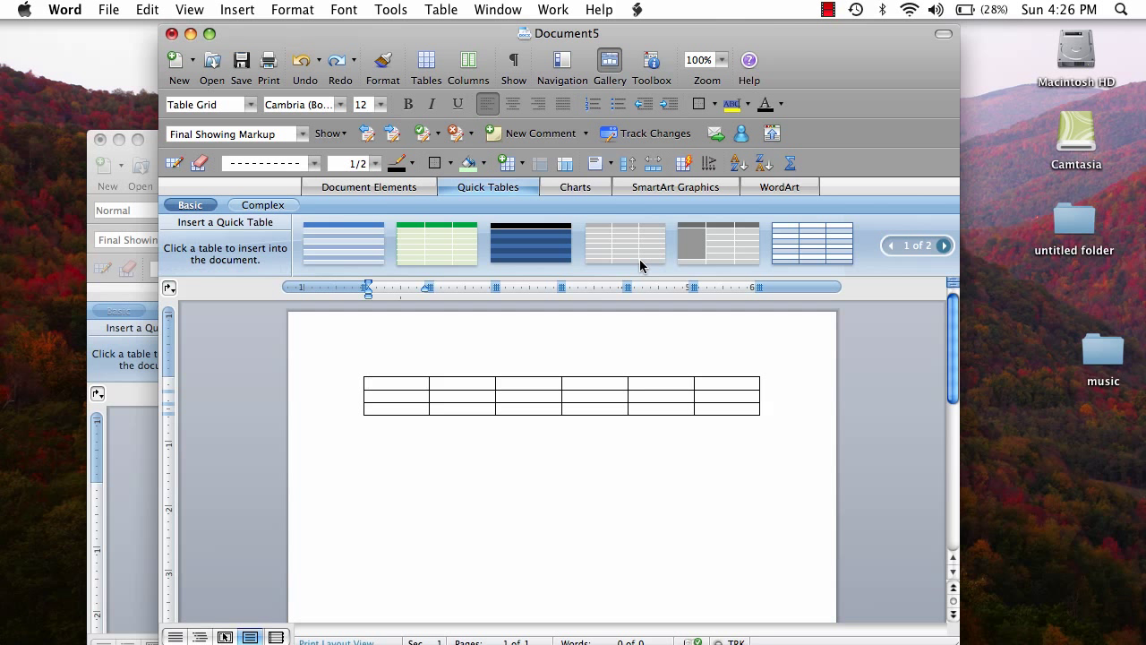
Shade the entire six-column table with a Light Green fill through its table properties
left_click(441, 10)
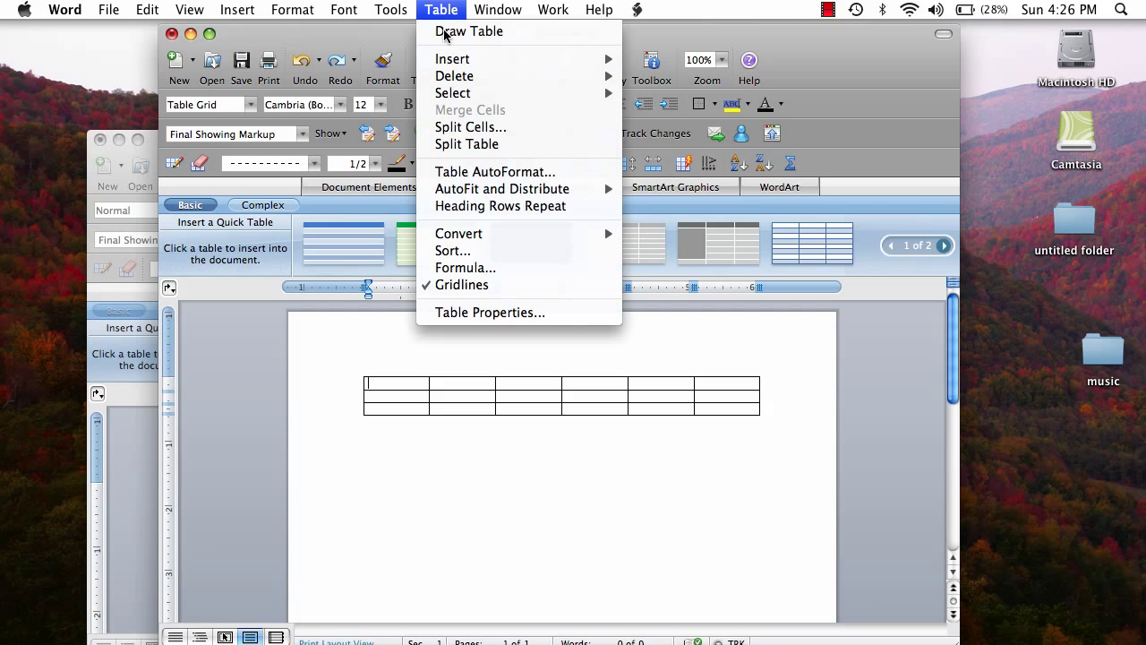
left_click(461, 312)
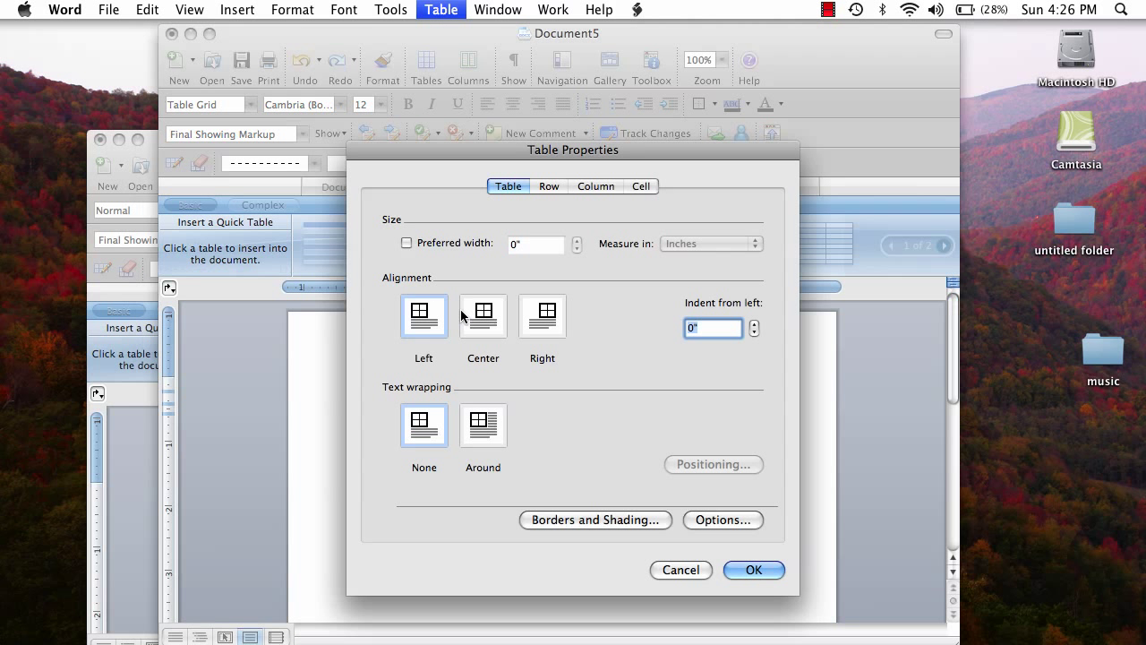
left_click(575, 519)
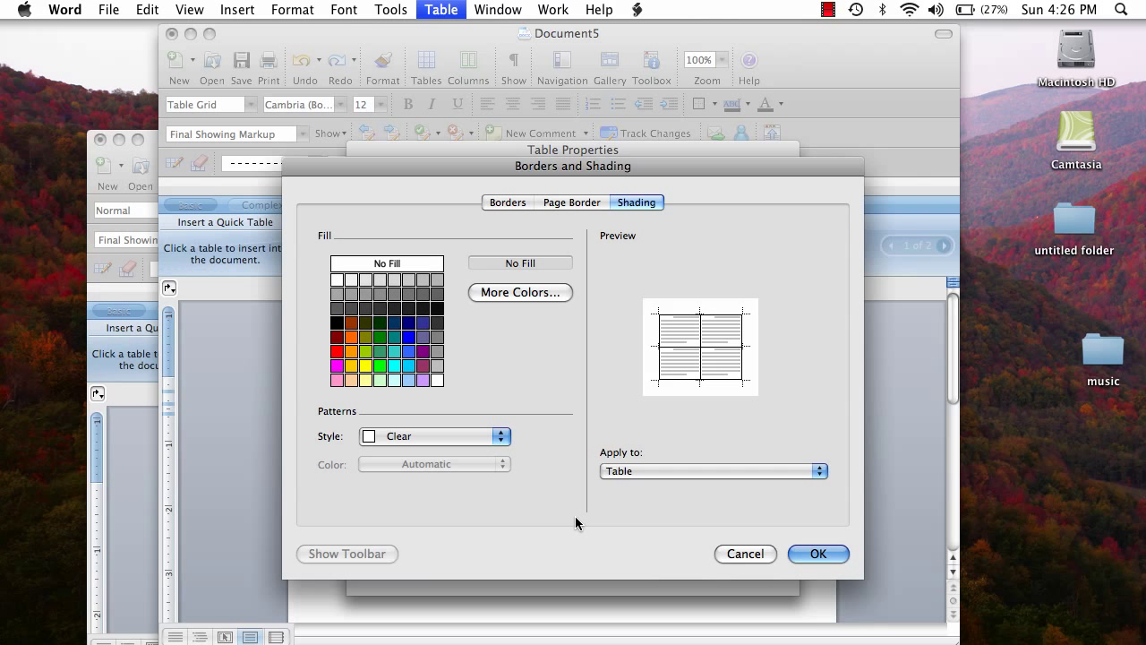
left_click(379, 379)
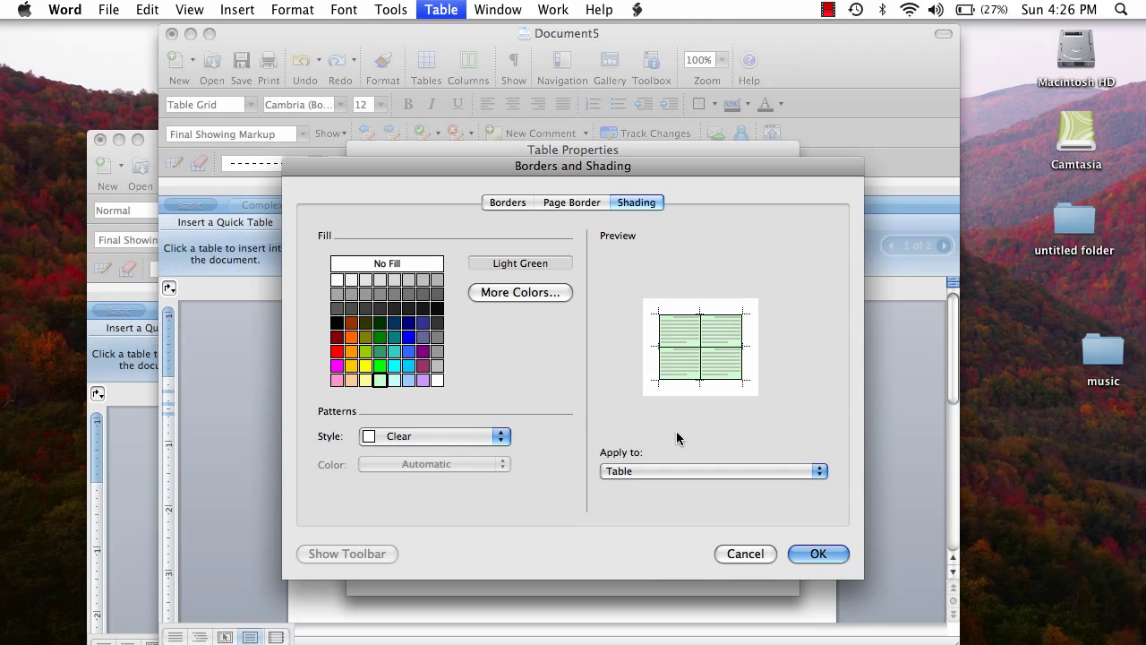
left_click(820, 471)
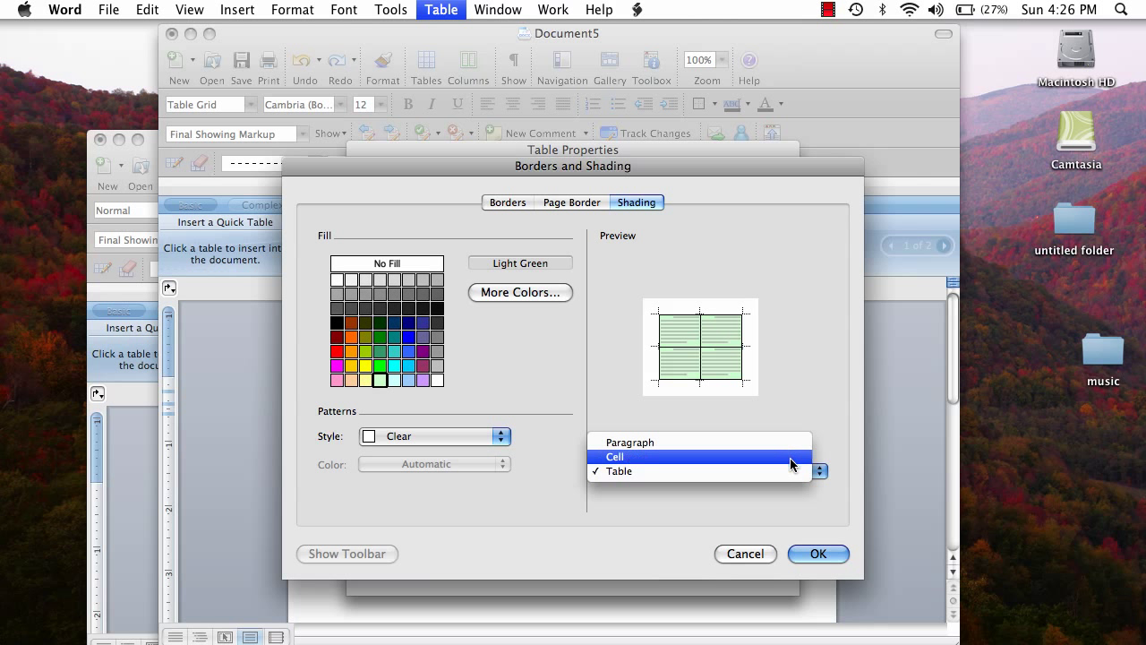
left_click(789, 471)
left_click(826, 553)
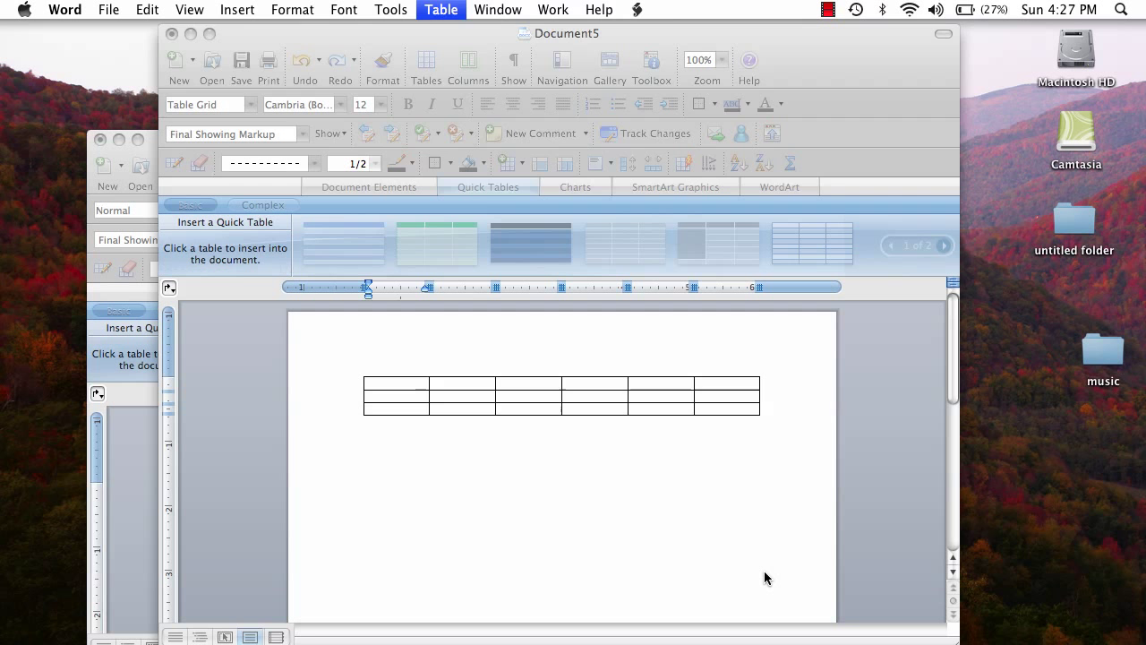
left_click(752, 567)
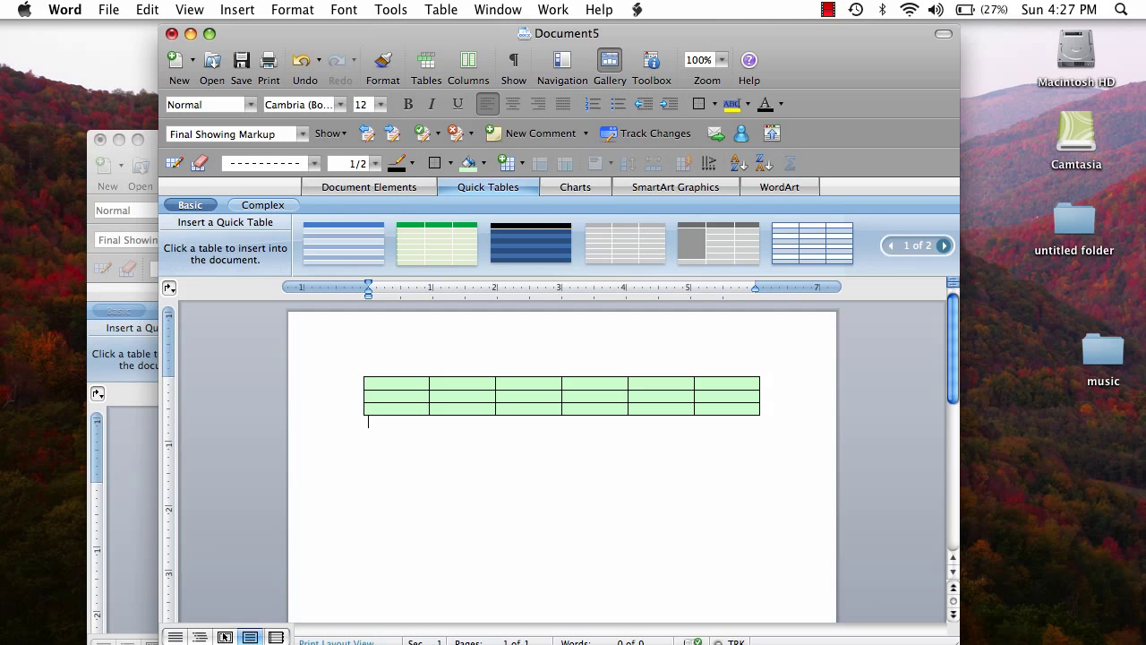
left_click(828, 10)
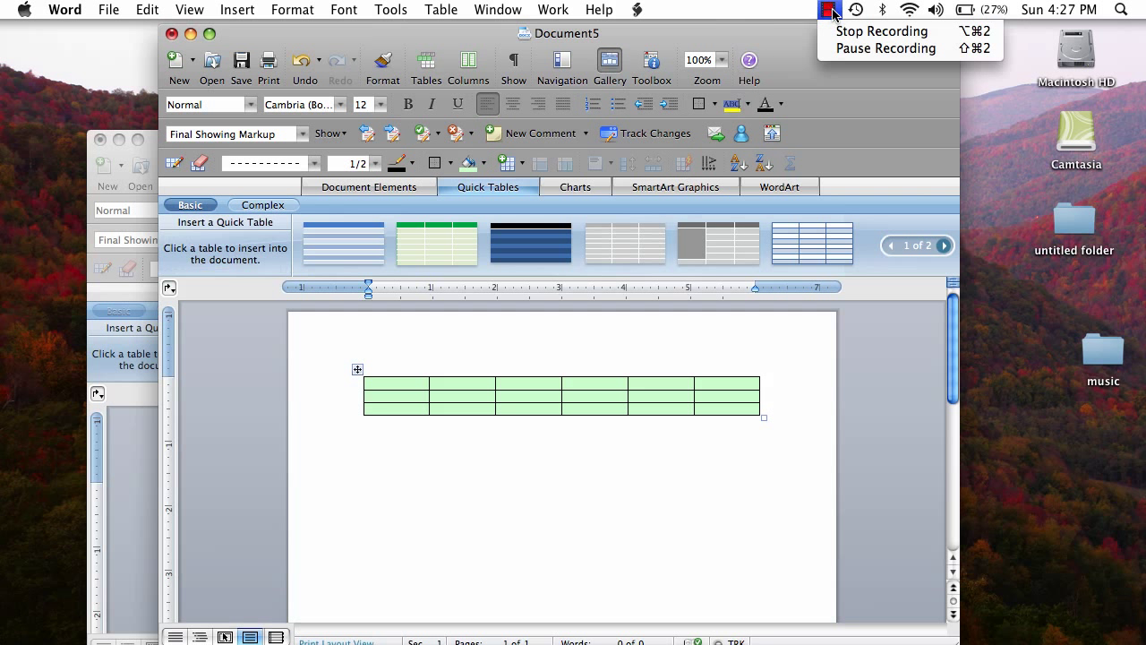
left_click(840, 48)
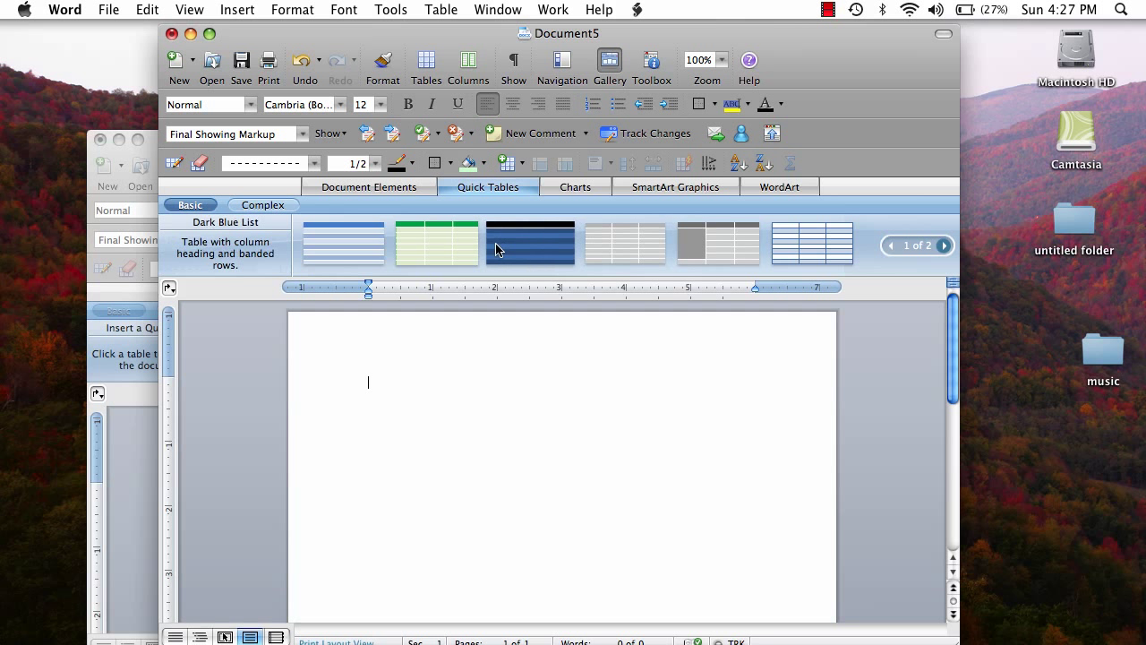
Insert the basic quick table that has a green heading row and pale green body rows
left_click(461, 248)
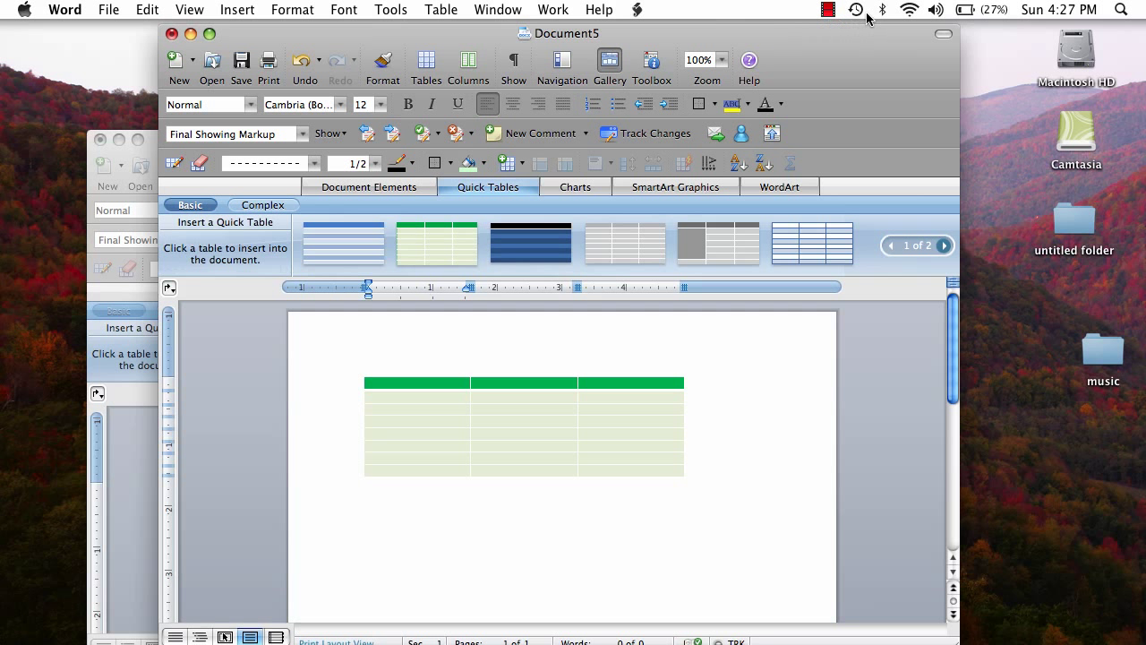
left_click(828, 9)
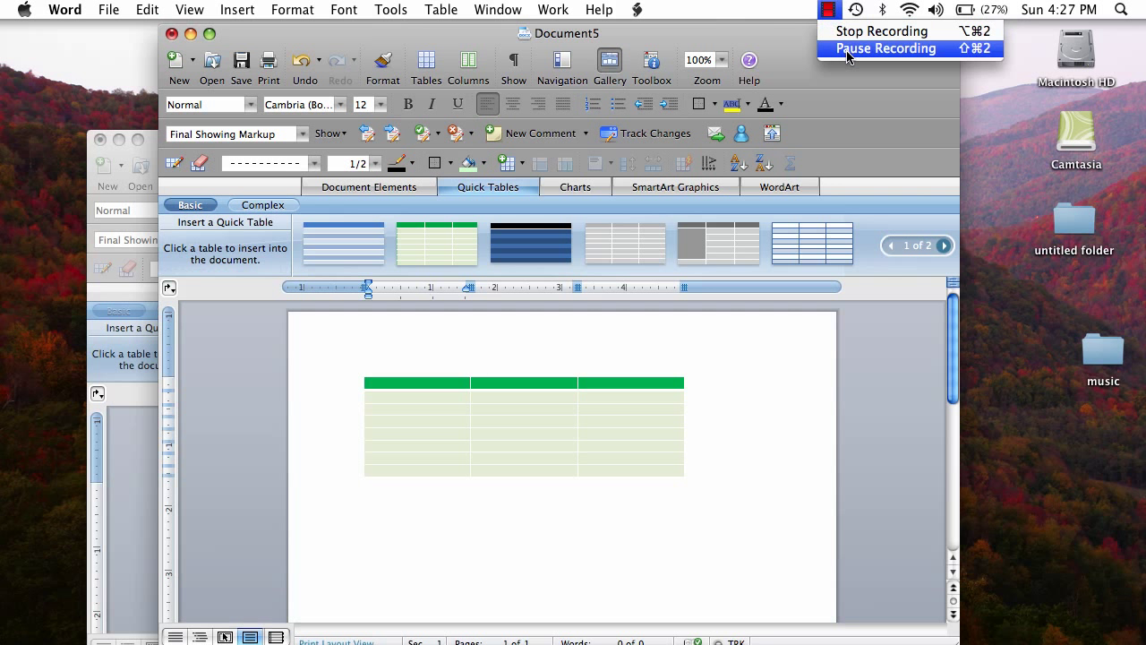
left_click(847, 50)
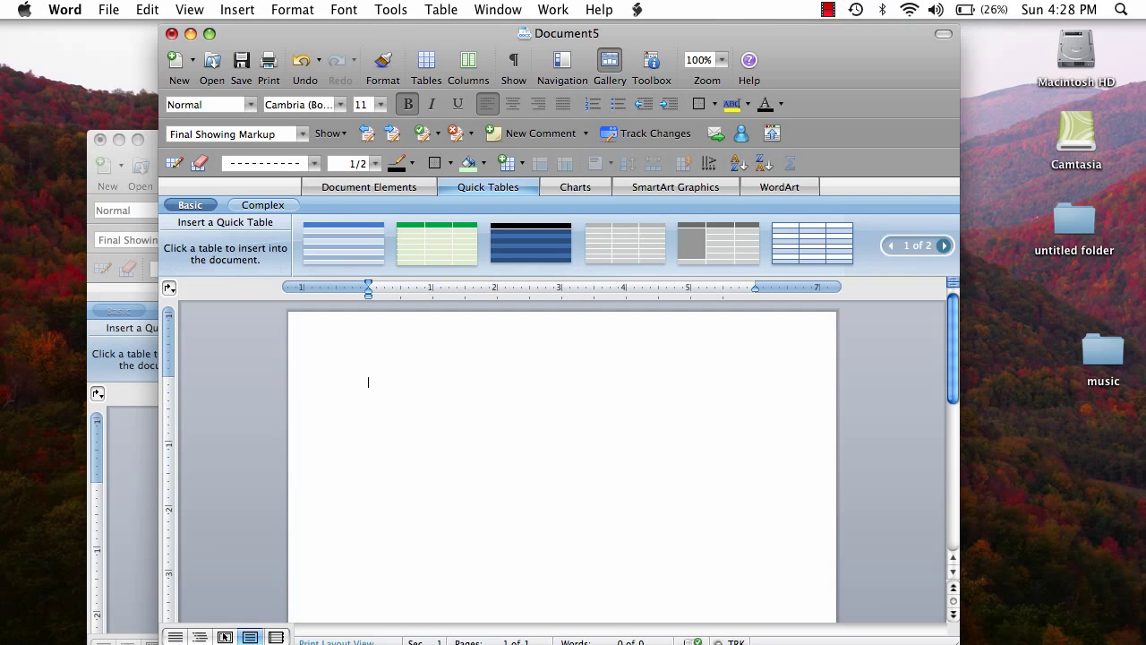
Insert two complex quick tables: the black gridded June 2008 calendar and the purple June 2008 calendar
left_click(290, 205)
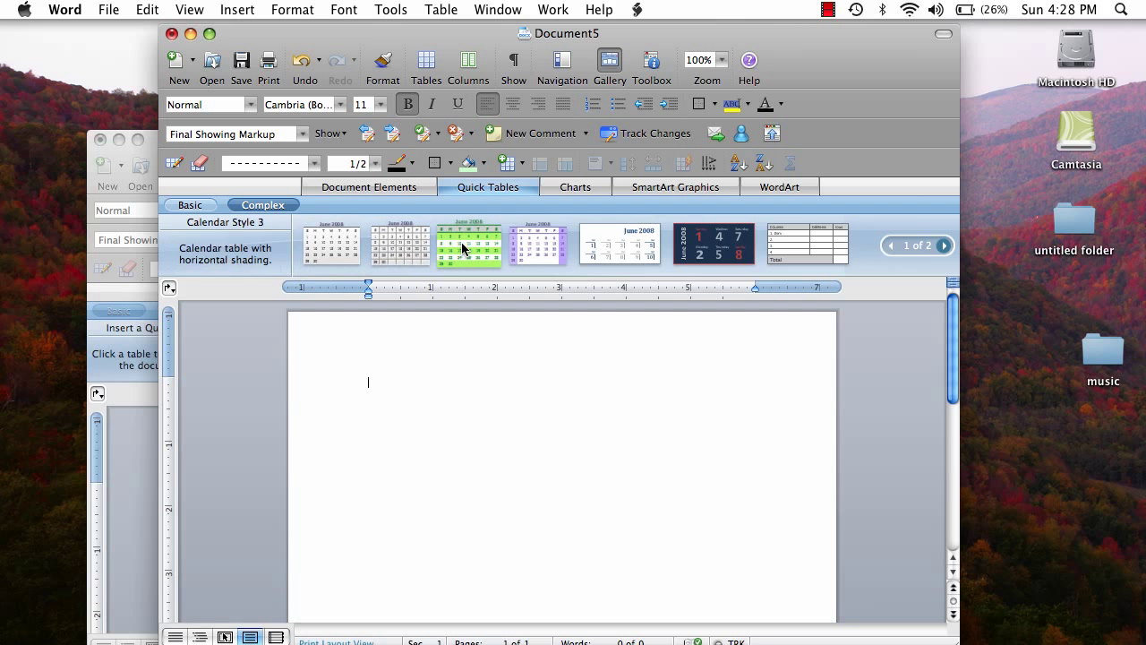
left_click(420, 249)
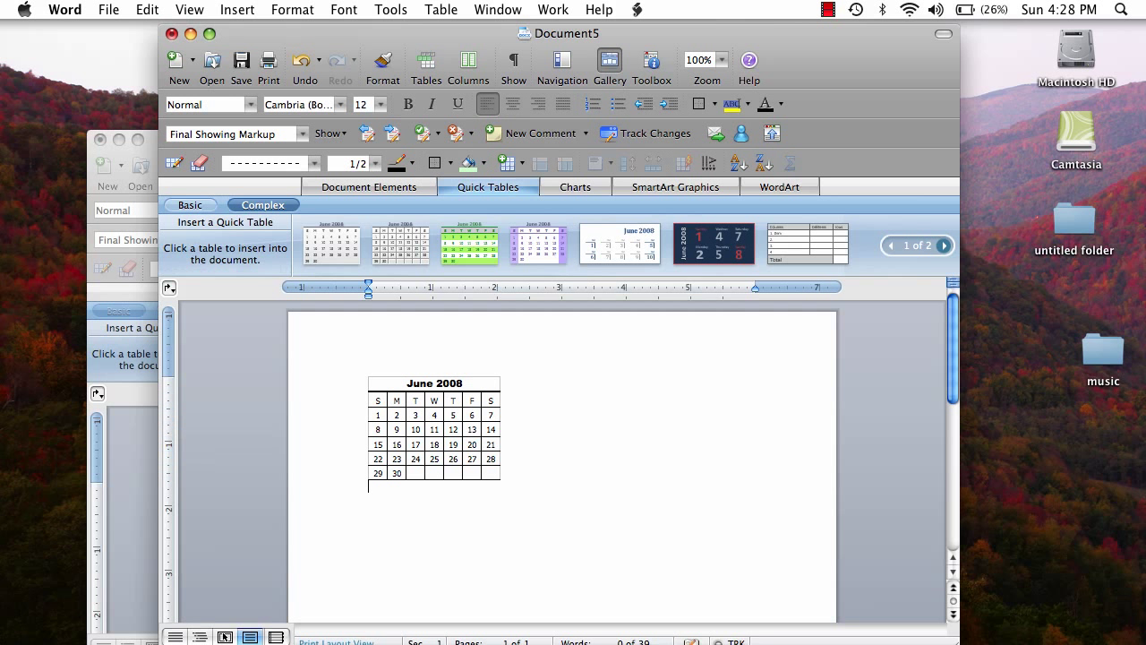
left_click(543, 253)
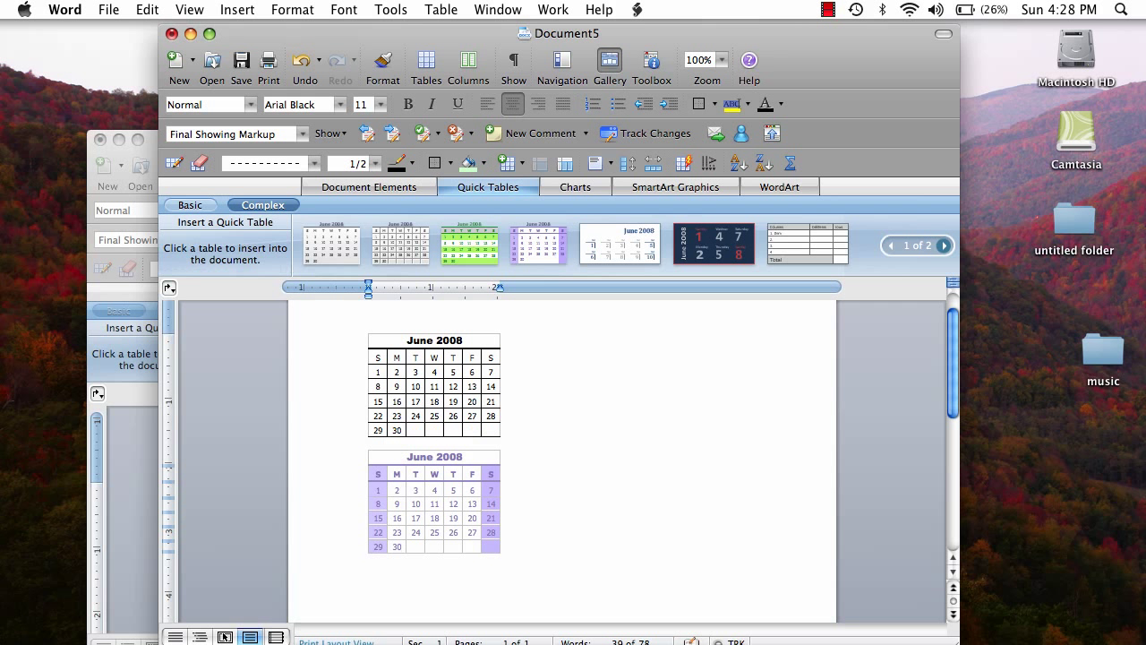
left_click(828, 10)
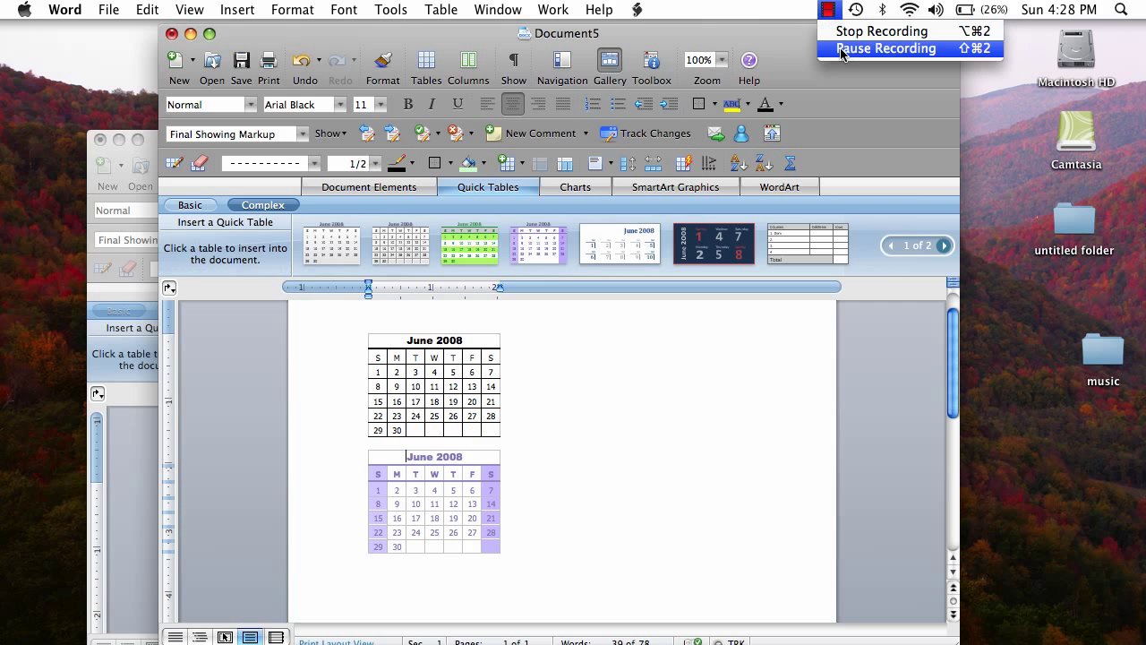
left_click(885, 48)
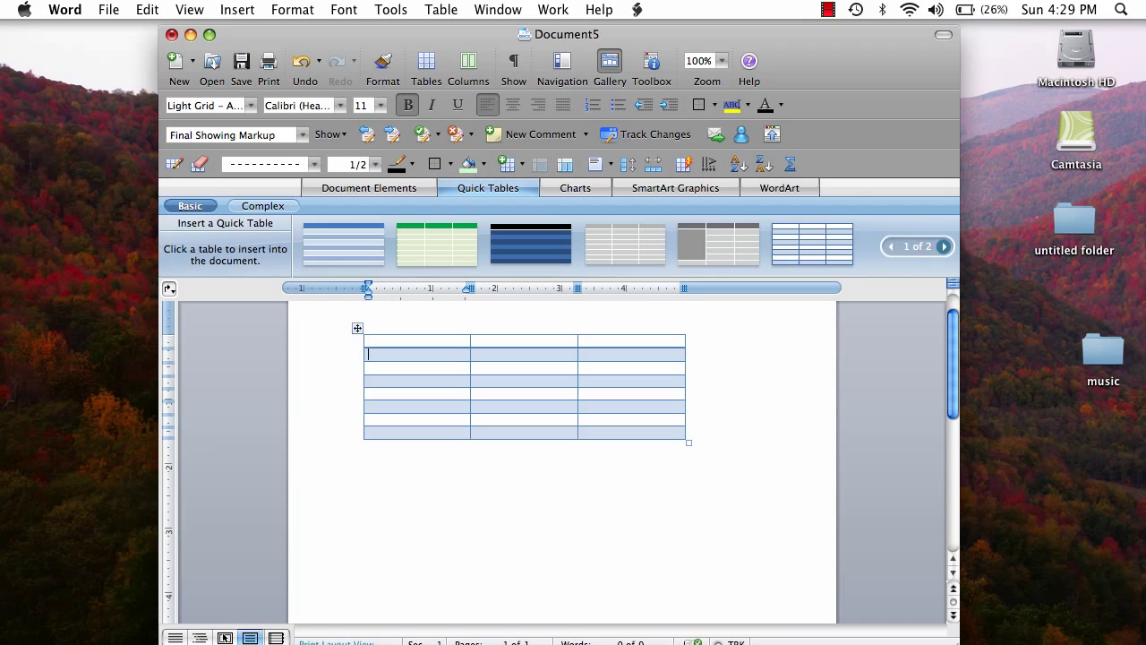
Delete the entire first column of the blank blue-banded three-column table
right_click(397, 355)
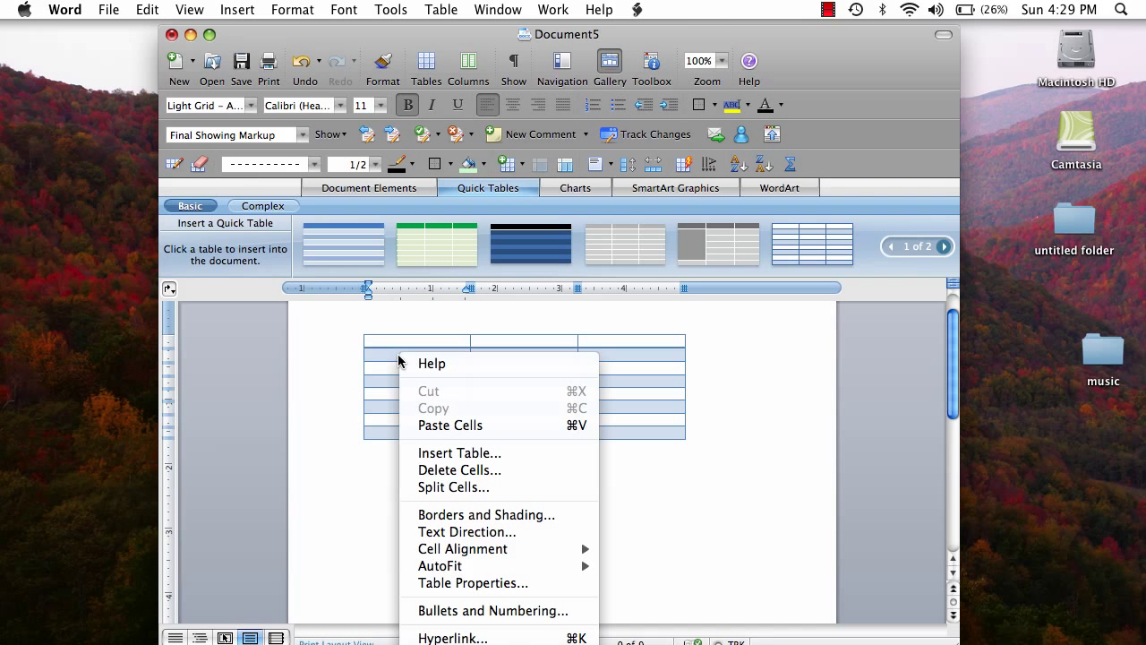
left_click(432, 471)
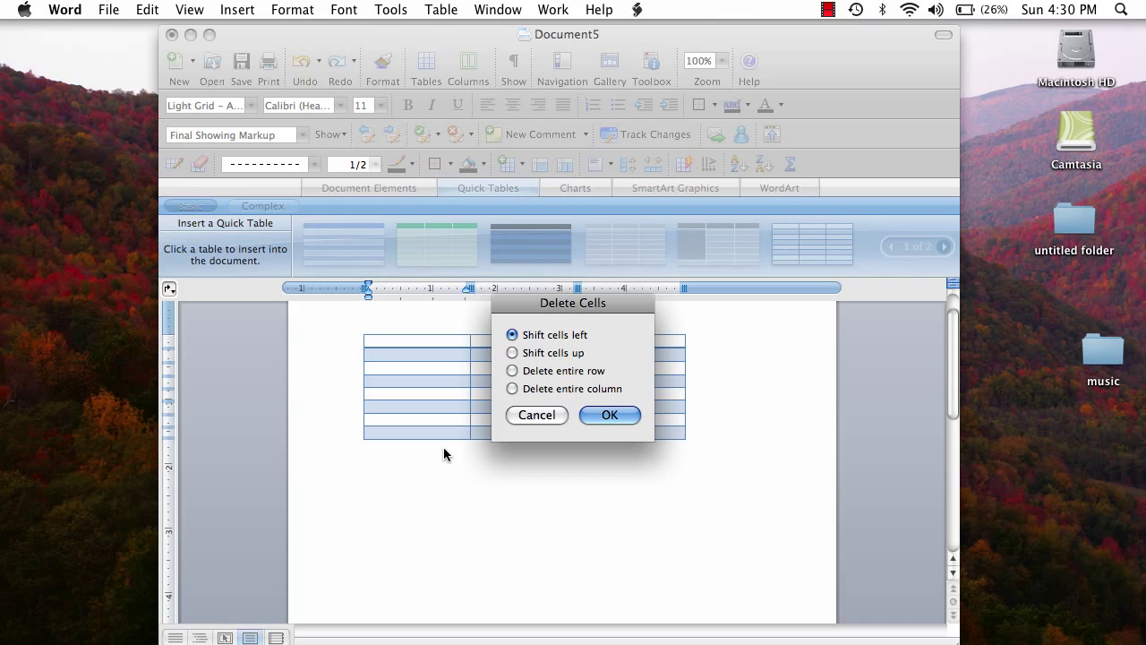
left_click(513, 388)
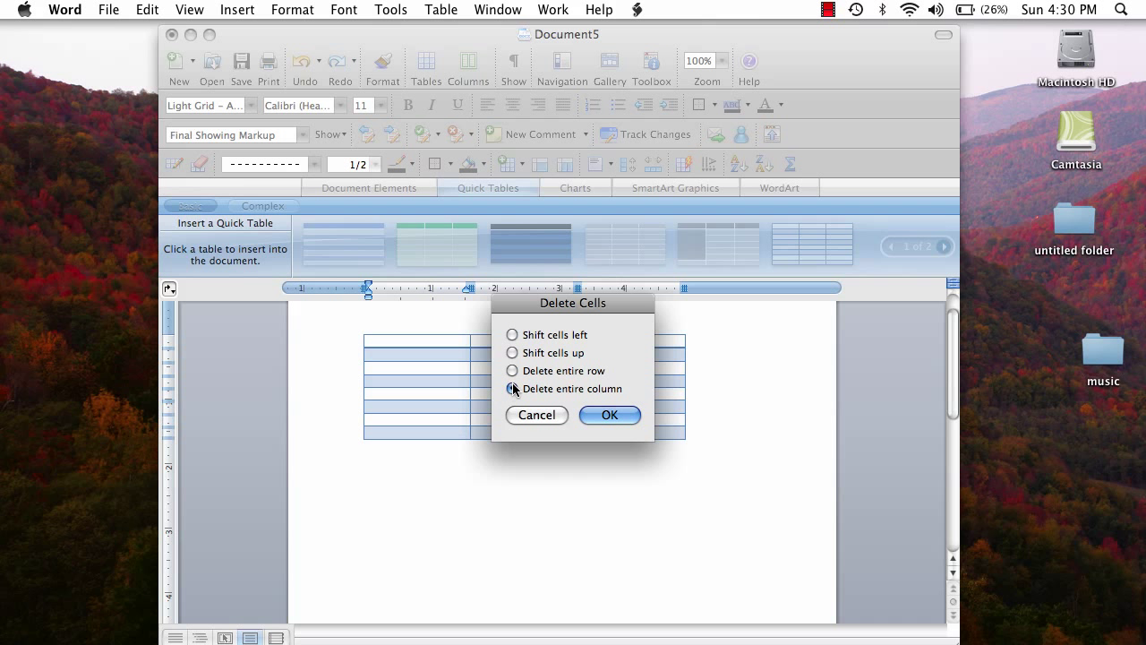
left_click(607, 415)
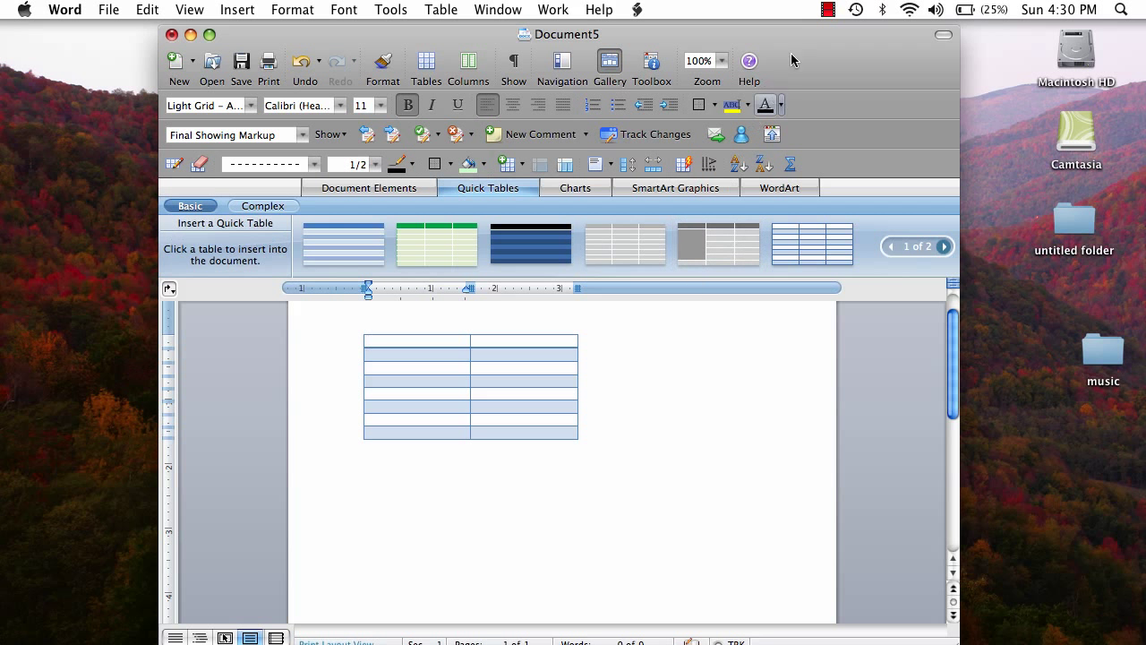
left_click(828, 10)
left_click(846, 59)
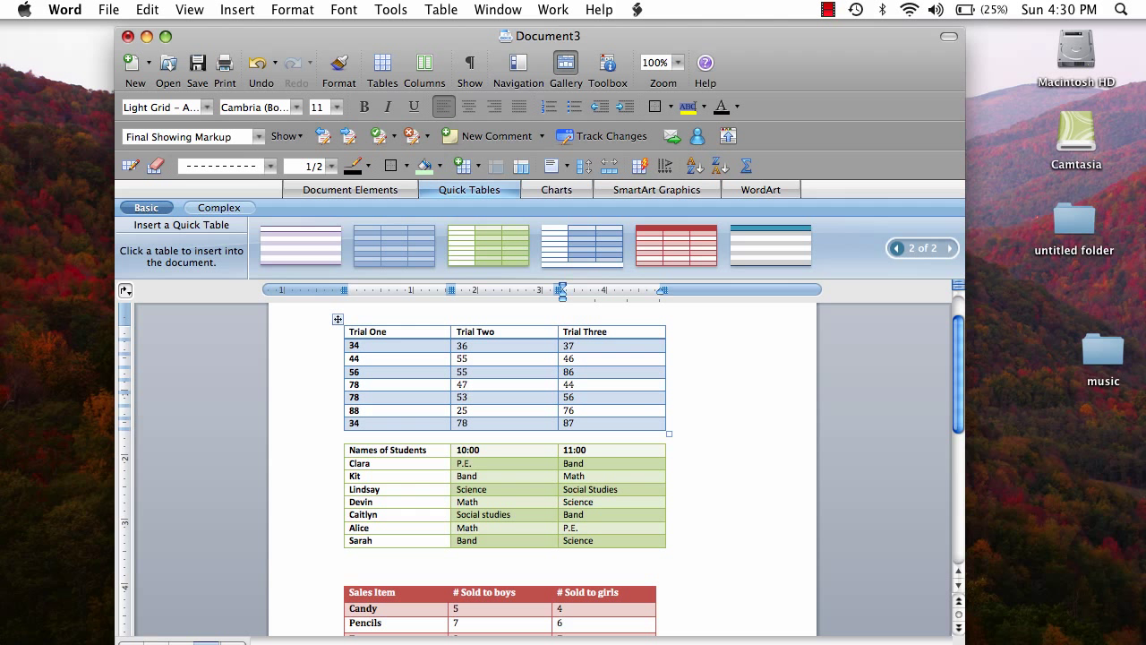
Look through the completed sample tables in Document3 covering trial data, student class schedules and sales items
scroll(542, 469, "down", 1)
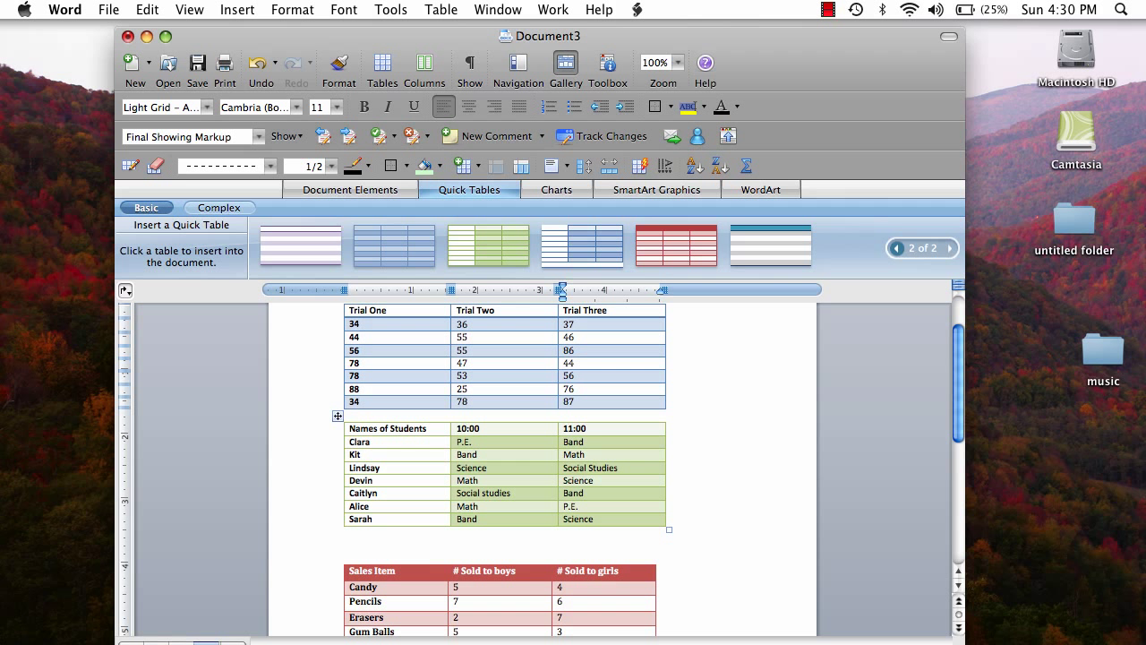
scroll(542, 469, "down", 5)
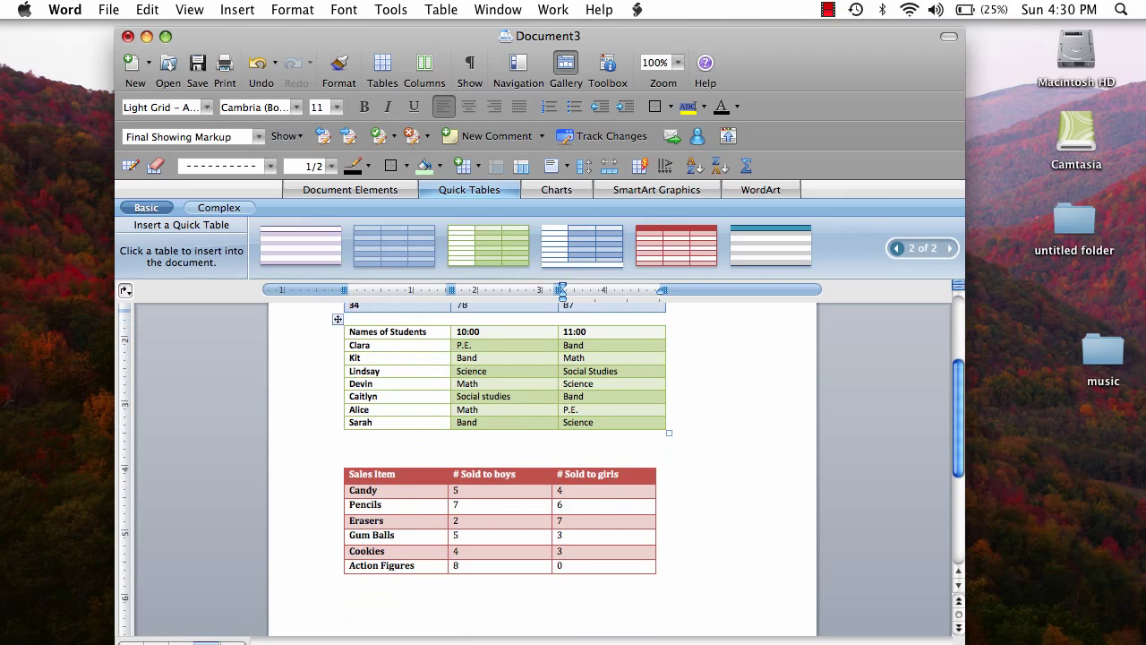
scroll(414, 465, "down", 1)
scroll(414, 465, "up", 9)
scroll(438, 459, "down", 2)
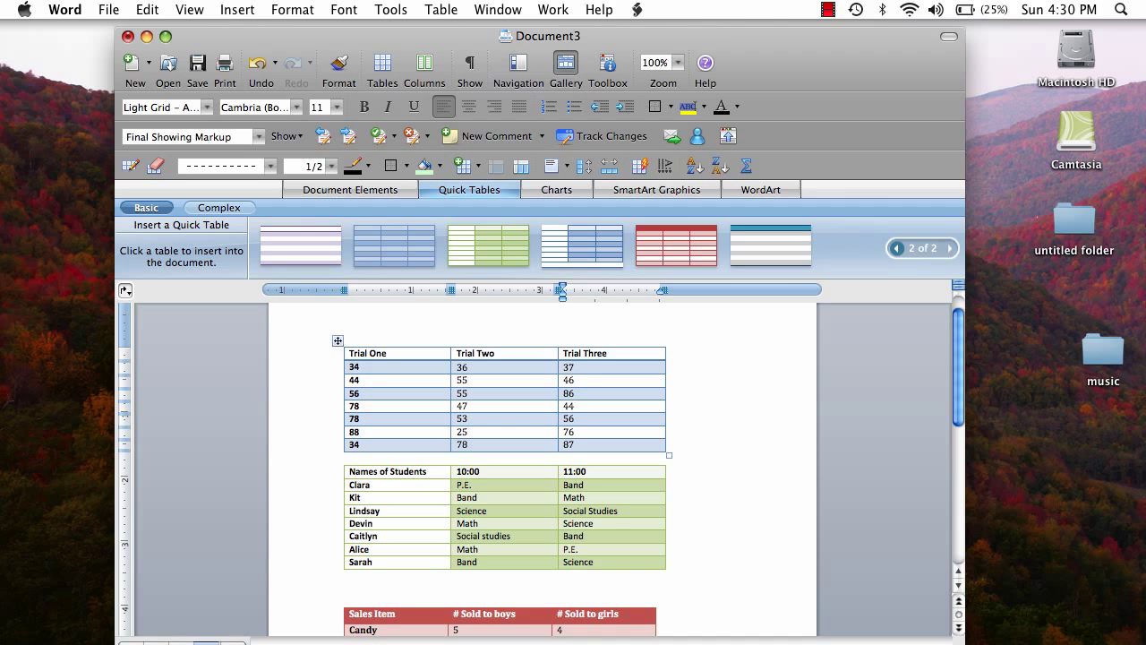
scroll(504, 465, "down", 3)
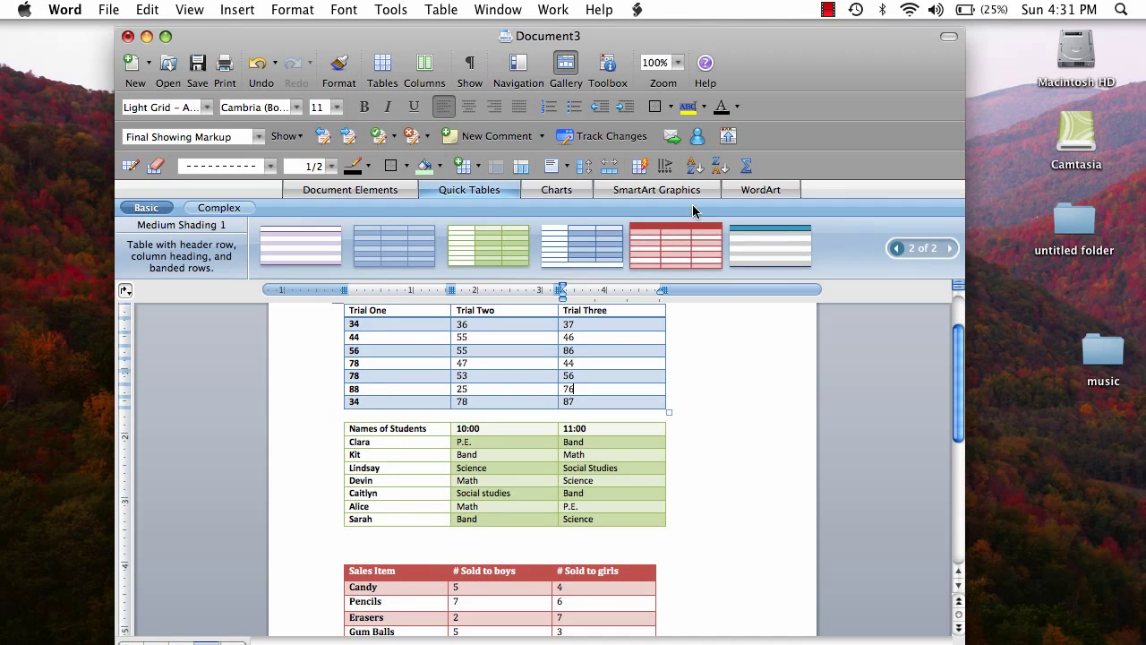